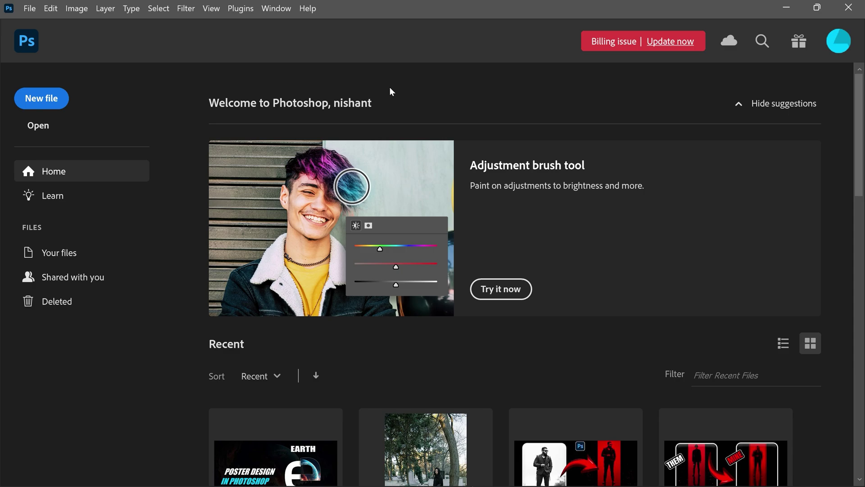
# Step: Create a new 2500 x 3000 px, 300 ppi document and add a black (#000000) Color Fill layer
pyautogui.click(34, 102)
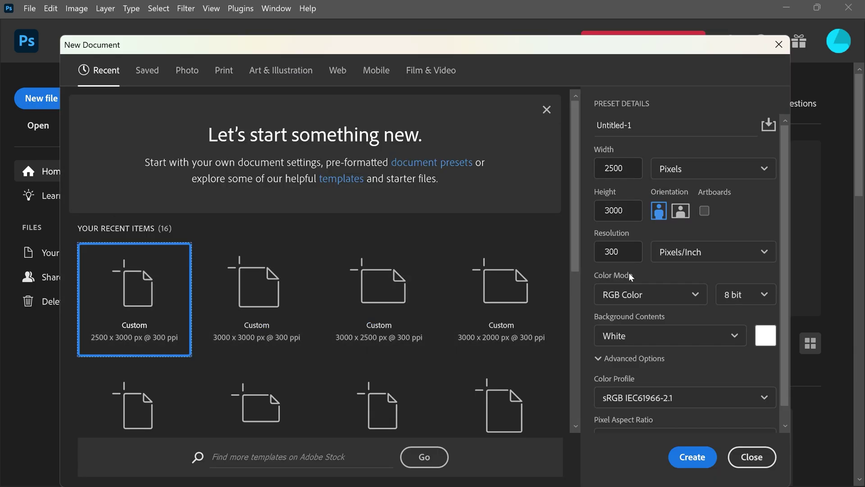
pyautogui.click(681, 457)
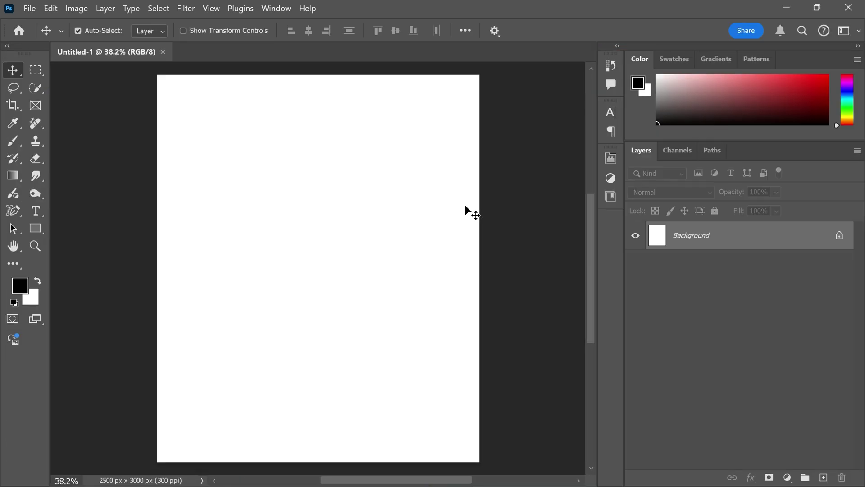
pyautogui.click(787, 477)
pyautogui.click(780, 242)
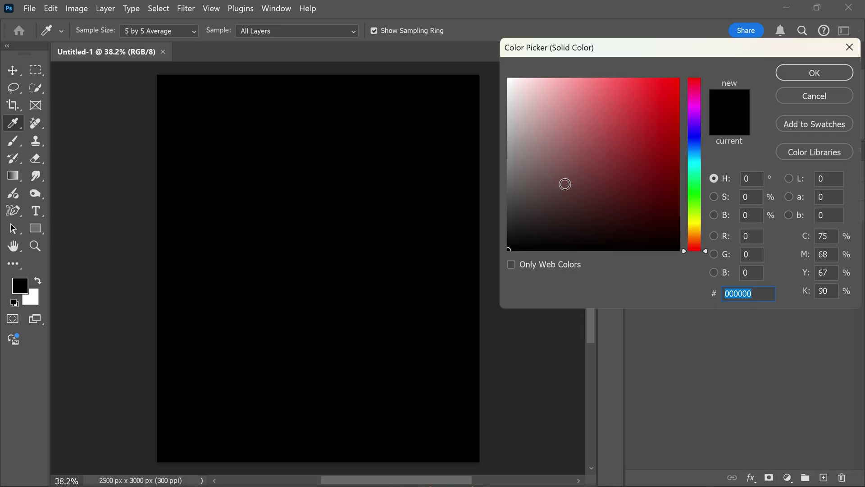
pyautogui.click(795, 74)
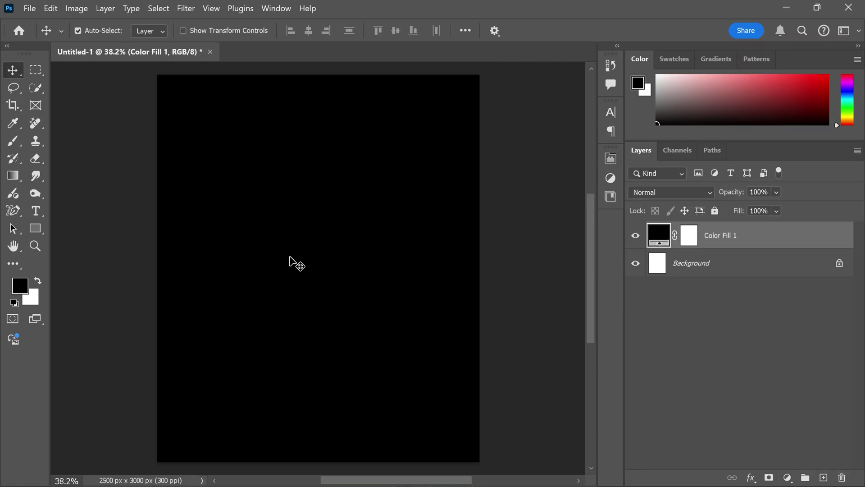
pyautogui.press('t')
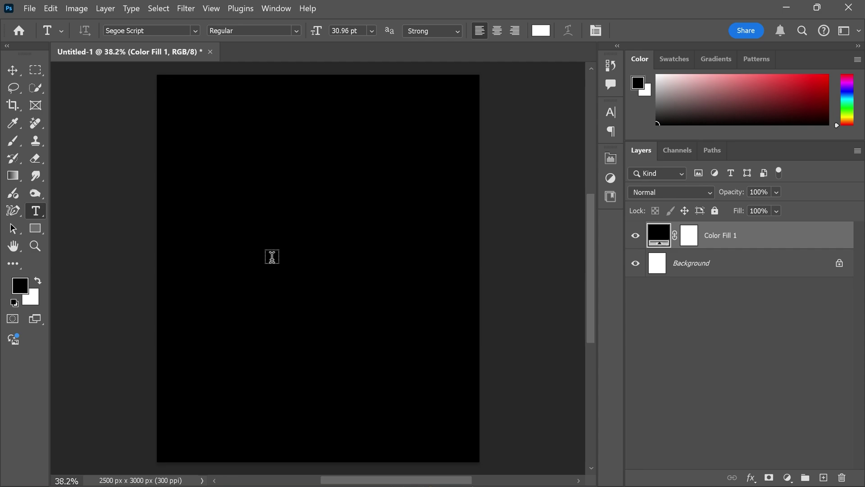
# Step: Type a white lowercase 'e' in Doppio One at 308 pt near the canvas centre
pyautogui.click(131, 31)
pyautogui.write('d')
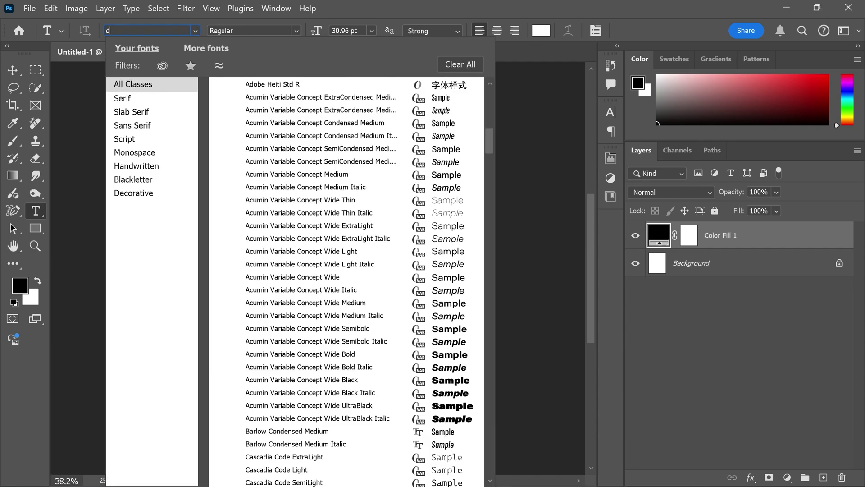
pyautogui.write('op')
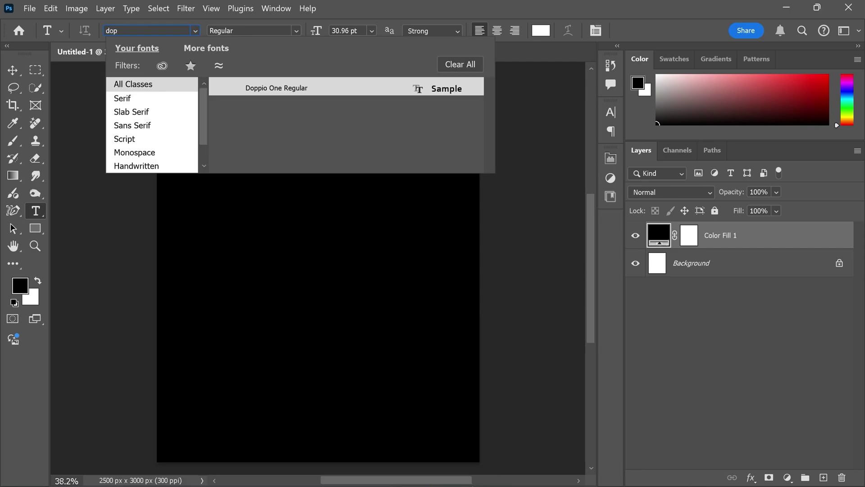
pyautogui.press('Return')
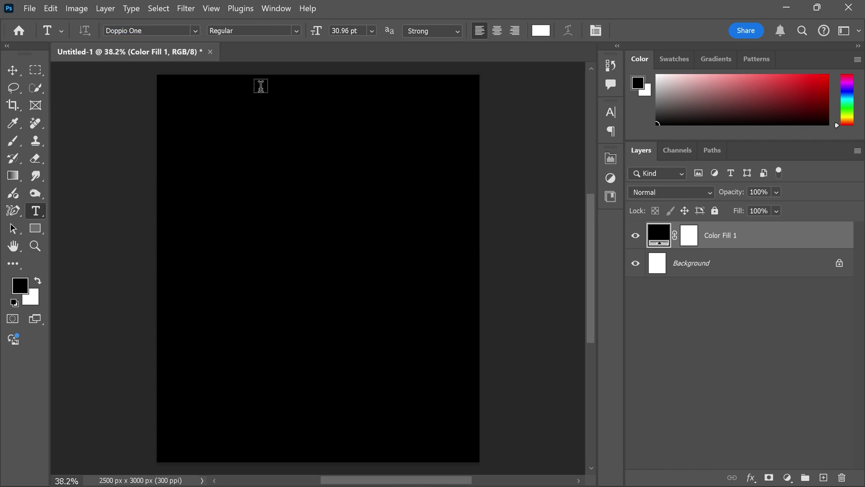
pyautogui.click(289, 254)
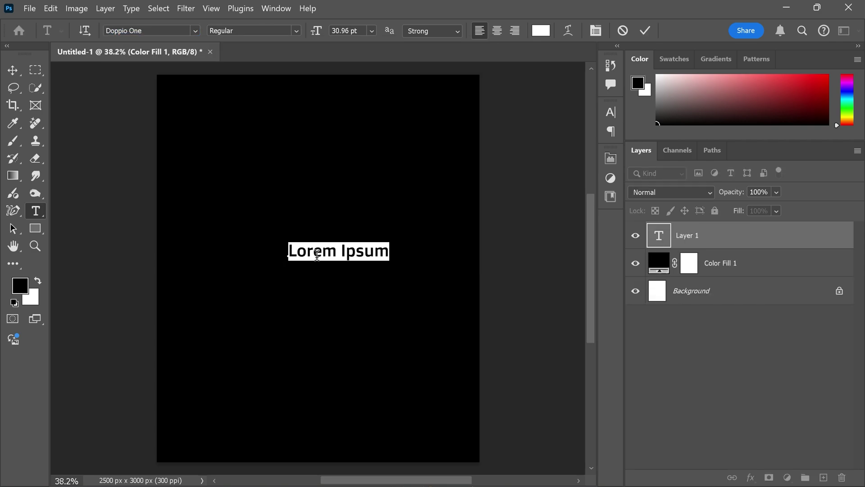
pyautogui.write('e')
pyautogui.hotkey('ctrl', 'a')
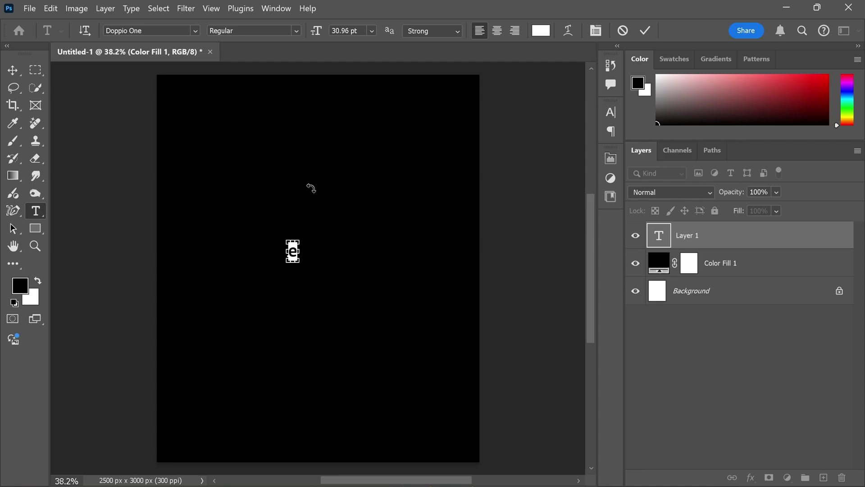
pyautogui.moveTo(316, 30); pyautogui.dragTo(532, 62)
pyautogui.click(646, 30)
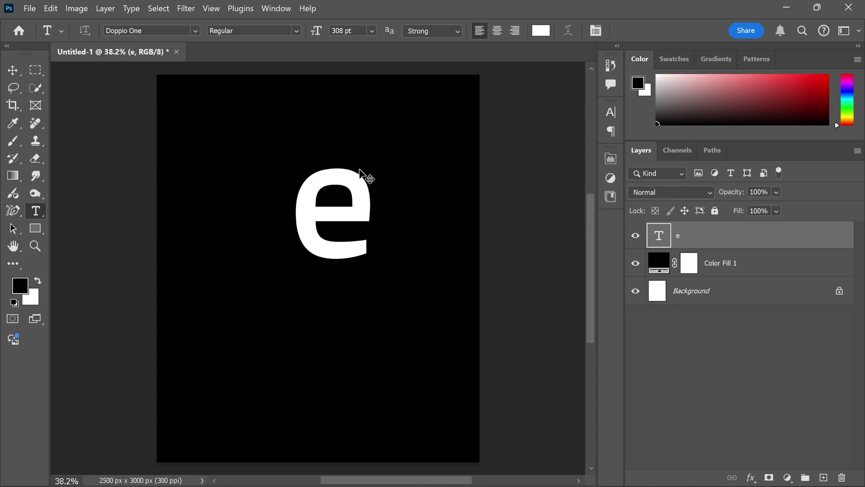
# Step: Free-transform the e to about 243% and centre it on the black canvas
pyautogui.hotkey('ctrl', 't')
pyautogui.moveTo(332, 305); pyautogui.dragTo(332, 396)
pyautogui.moveTo(347, 350); pyautogui.dragTo(309, 298)
pyautogui.moveTo(367, 251); pyautogui.dragTo(420, 250)
pyautogui.moveTo(367, 235); pyautogui.dragTo(347, 234)
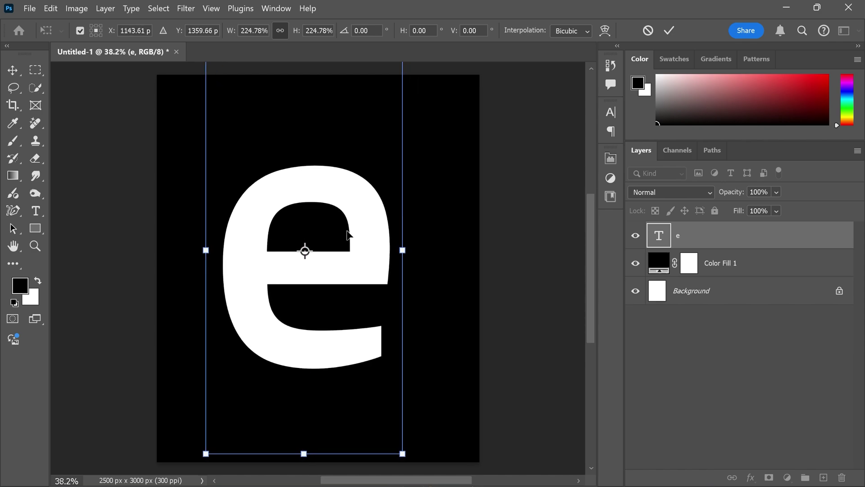
pyautogui.moveTo(395, 254)
pyautogui.mouseDown()
pyautogui.moveTo(406, 250)
pyautogui.moveTo(397, 249)
pyautogui.mouseUp()
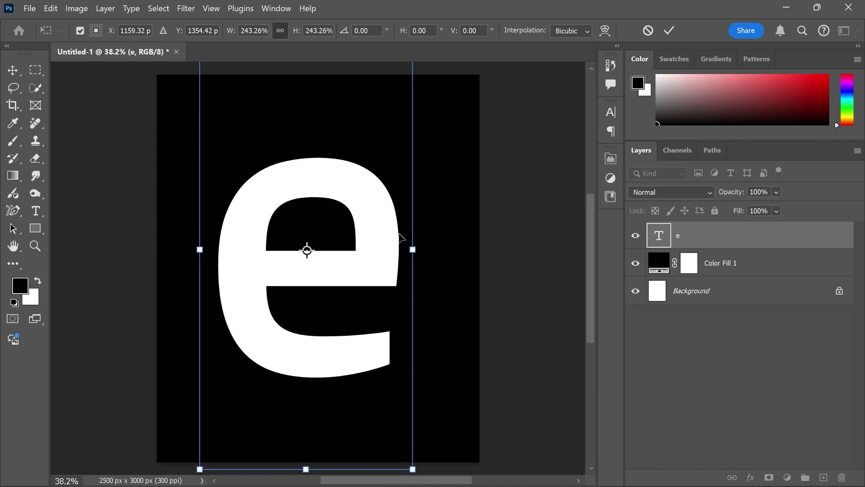
pyautogui.click(674, 28)
pyautogui.moveTo(338, 193); pyautogui.dragTo(337, 201)
# Step: Select the left half of the canvas through the e and add a layer mask to the e layer
pyautogui.scroll(-1, 336, 201)
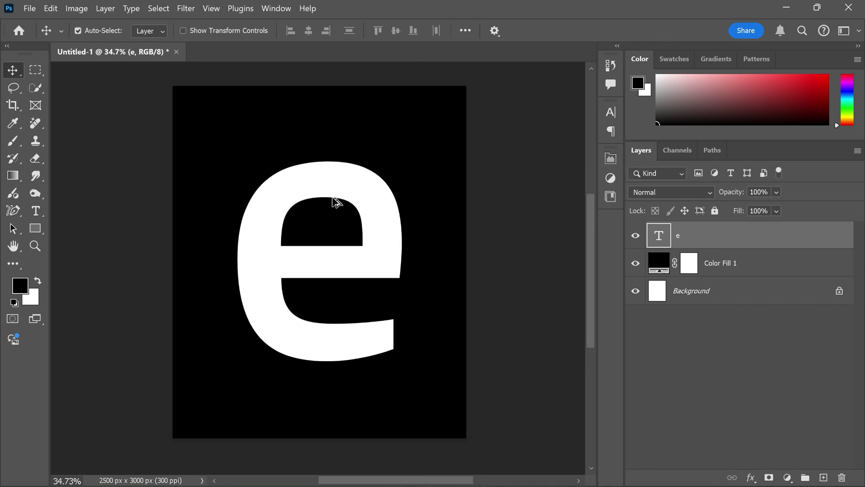
pyautogui.scroll(-1, 336, 201)
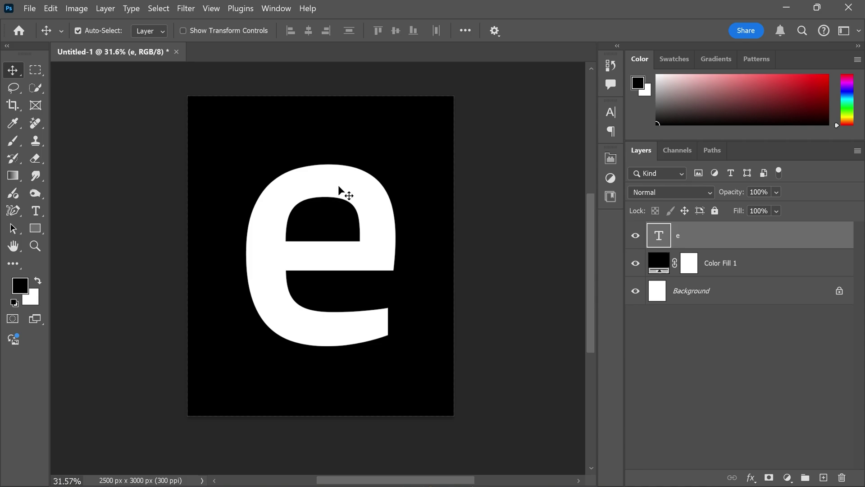
pyautogui.rightClick(35, 70)
pyautogui.click(90, 68)
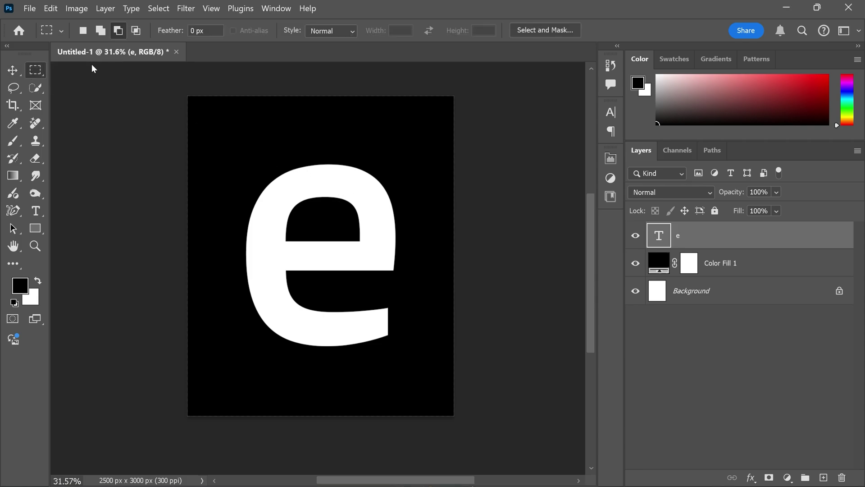
pyautogui.moveTo(181, 82); pyautogui.dragTo(325, 449)
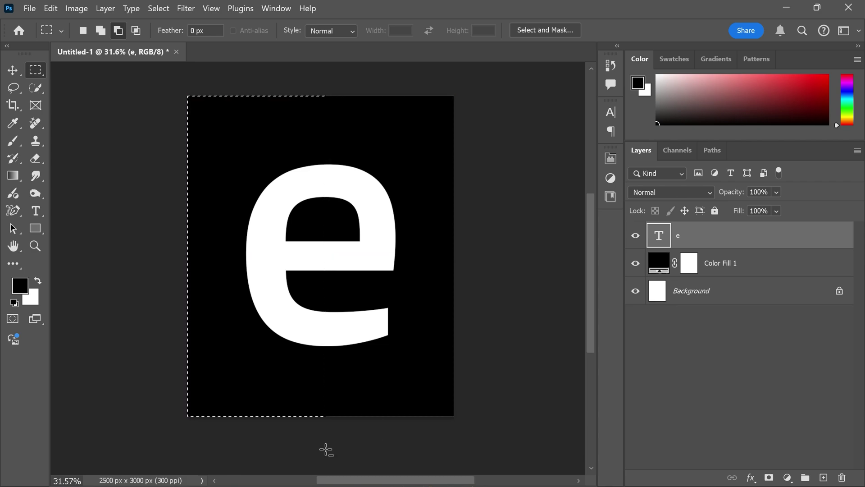
pyautogui.scroll(1, 288, 180)
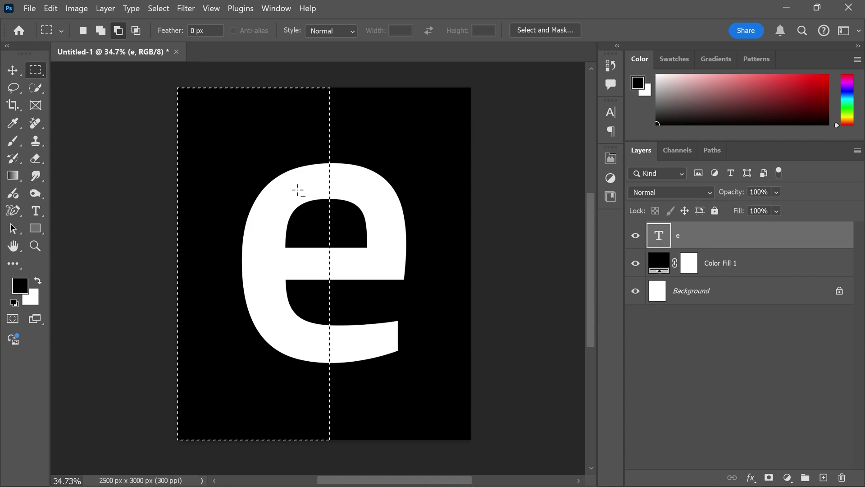
pyautogui.click(769, 477)
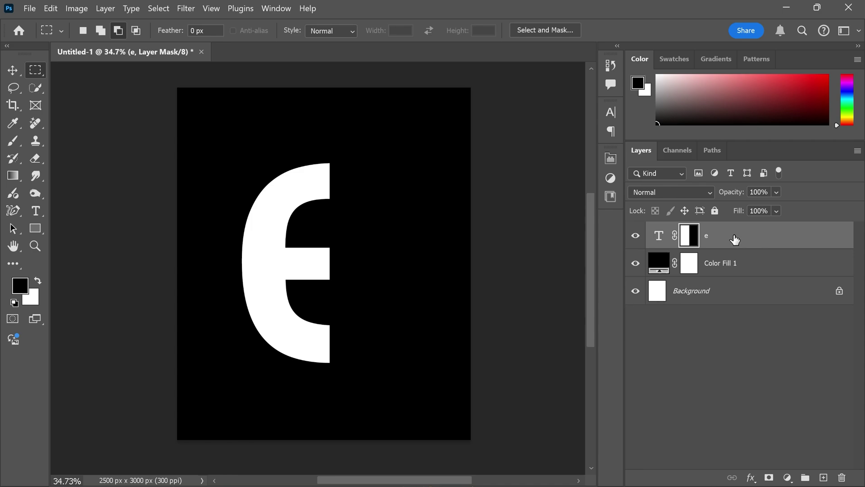
# Step: Duplicate the masked e layer and invert the copy's mask to reveal the right half
pyautogui.hotkey('ctrl', 'j')
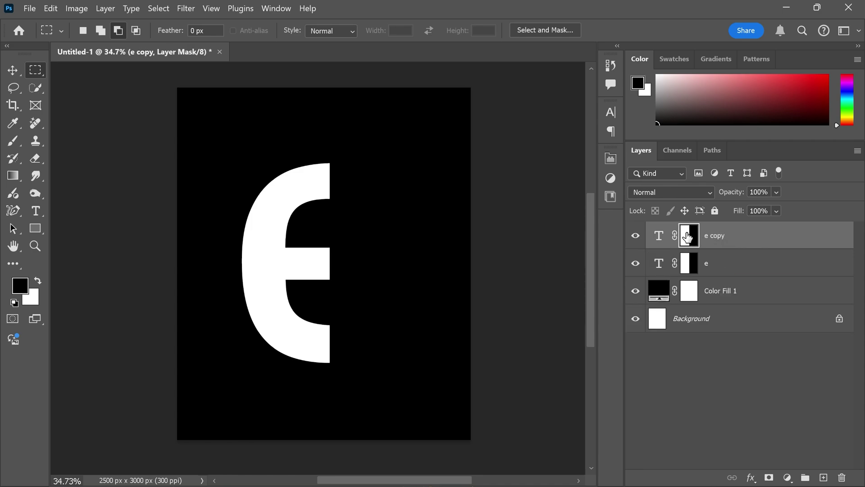
pyautogui.moveTo(686, 233); pyautogui.dragTo(685, 231)
pyautogui.hotkey('ctrl', 'i')
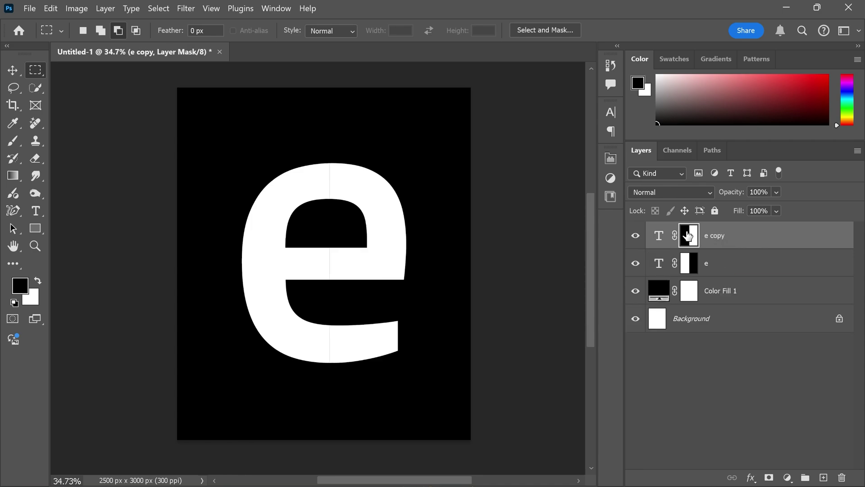
# Step: Scale the original e's left-half mask to 116.52% and shift it right to stagger the split
pyautogui.click(737, 266)
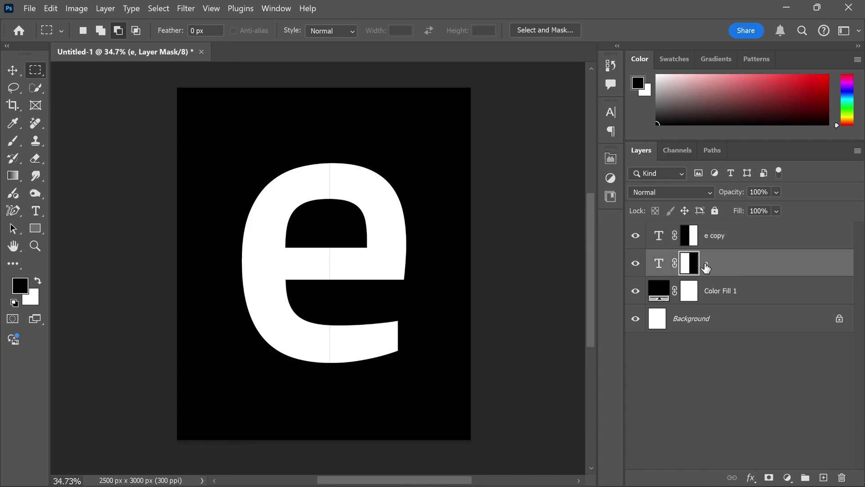
pyautogui.hotkey('ctrl', 't')
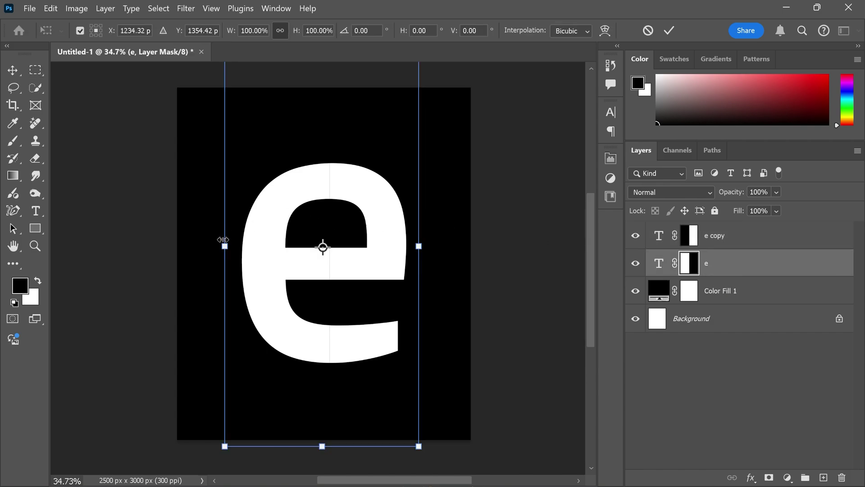
pyautogui.moveTo(225, 247); pyautogui.dragTo(194, 244)
pyautogui.moveTo(279, 242); pyautogui.dragTo(294, 242)
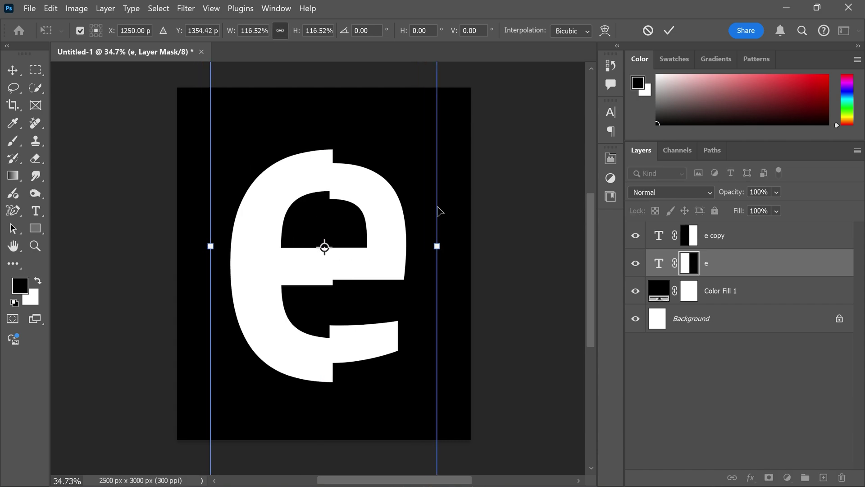
pyautogui.click(670, 30)
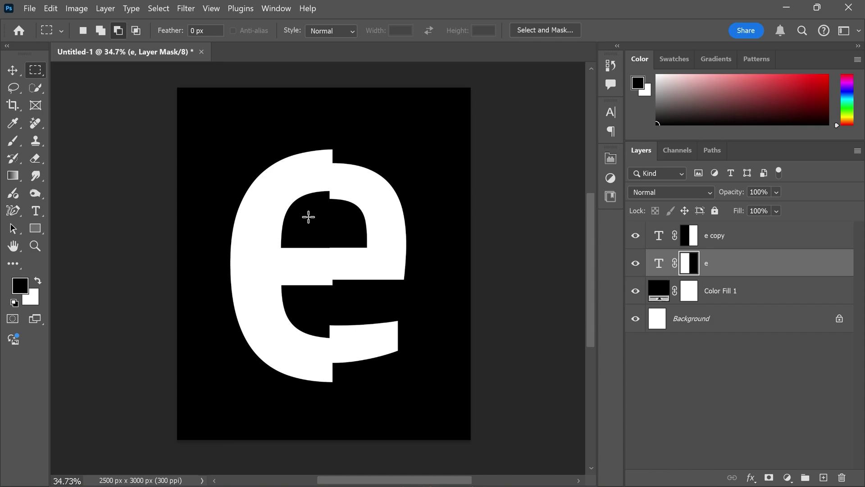
# Step: Move e copy below the e layer and select the e layer
pyautogui.moveTo(736, 249); pyautogui.dragTo(715, 262)
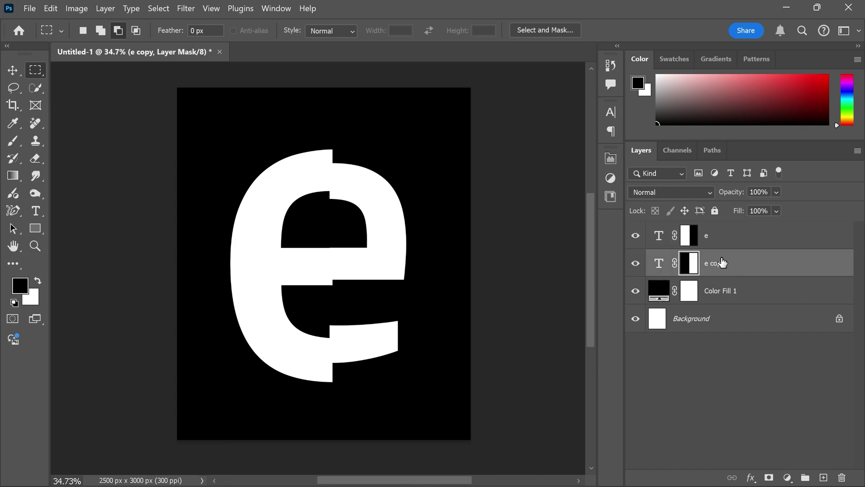
pyautogui.click(720, 239)
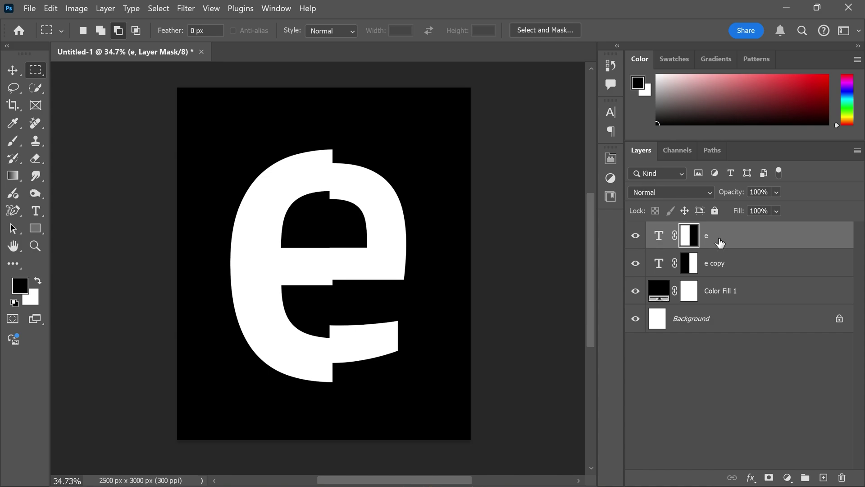
pyautogui.click(29, 9)
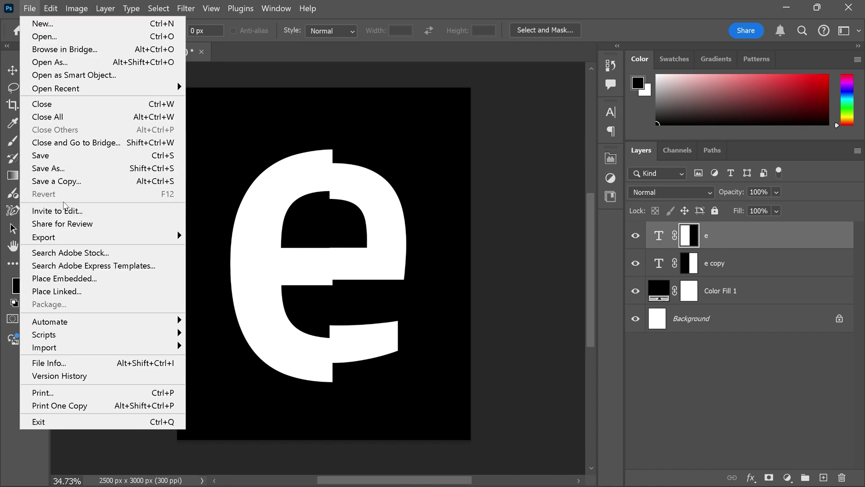
# Step: Place the galactic night-sky image as an embedded layer at 64% opacity
pyautogui.click(66, 278)
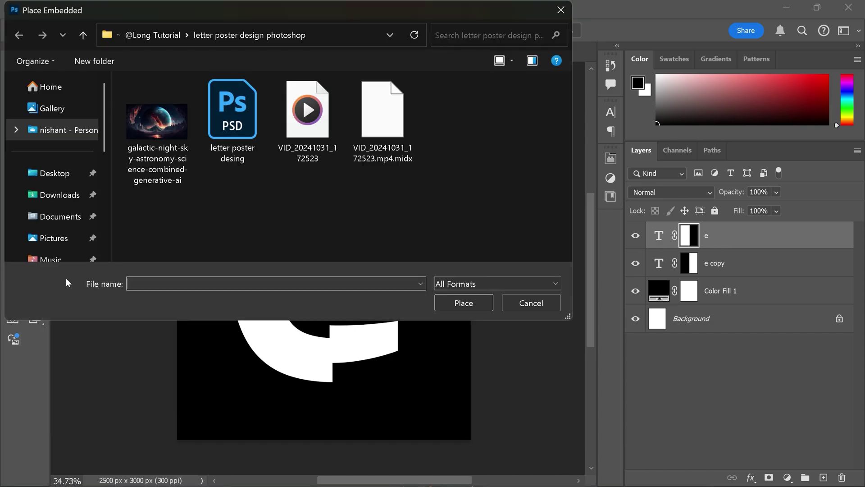
pyautogui.click(157, 128)
pyautogui.click(464, 303)
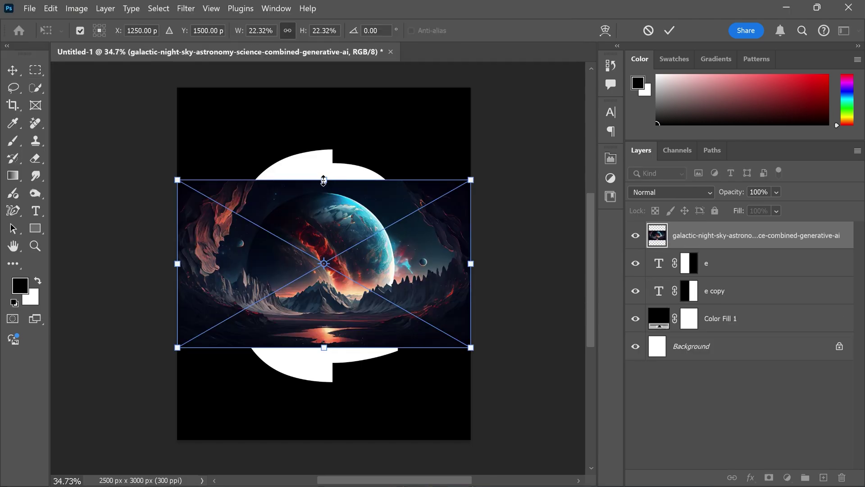
pyautogui.moveTo(776, 192); pyautogui.dragTo(715, 210)
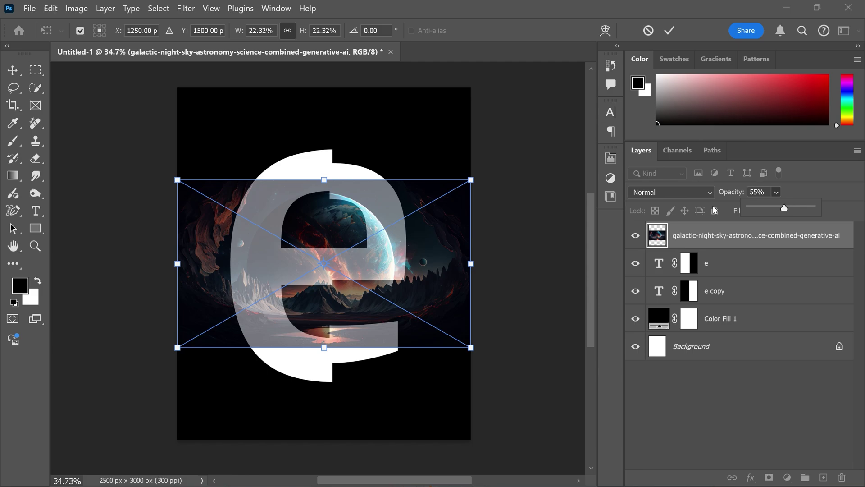
pyautogui.moveTo(788, 207); pyautogui.dragTo(792, 207)
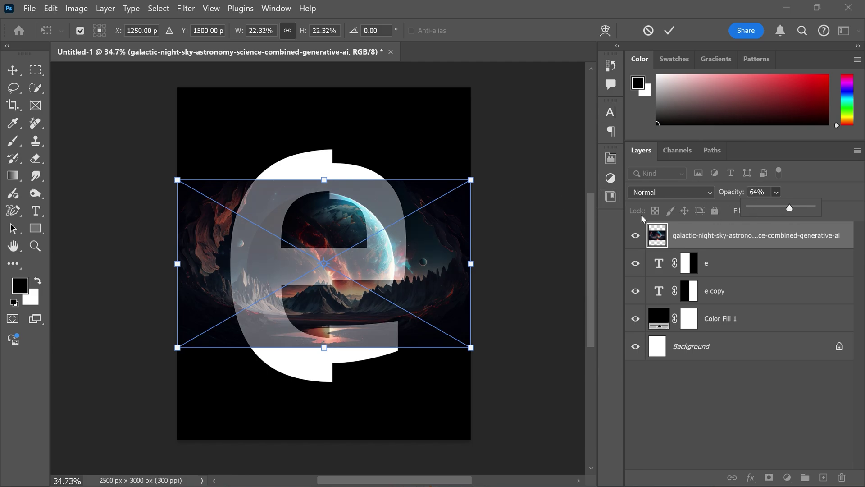
# Step: Flip the galaxy image horizontally and scale it to cover the e
pyautogui.rightClick(295, 223)
pyautogui.click(336, 468)
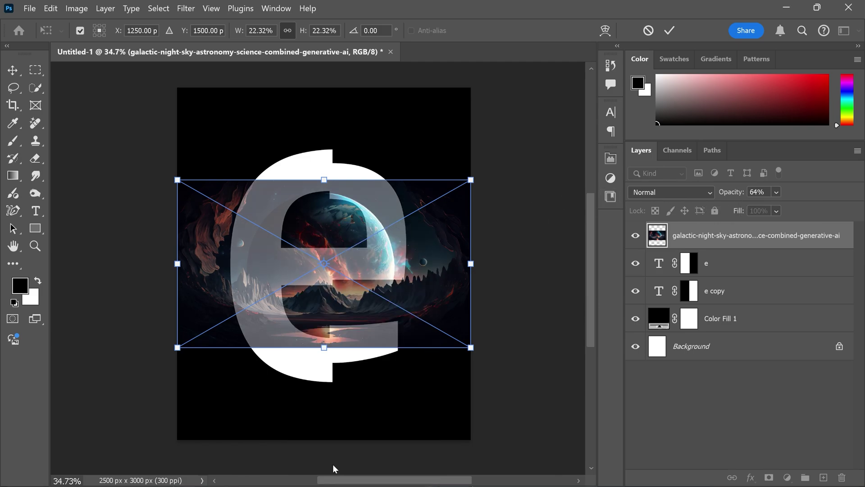
pyautogui.moveTo(320, 180); pyautogui.dragTo(324, 138)
pyautogui.moveTo(322, 345); pyautogui.dragTo(337, 385)
pyautogui.moveTo(332, 340); pyautogui.dragTo(345, 336)
pyautogui.moveTo(340, 383)
pyautogui.mouseDown()
pyautogui.moveTo(344, 395)
pyautogui.moveTo(340, 383)
pyautogui.mouseUp()
pyautogui.moveTo(330, 342)
pyautogui.mouseDown()
pyautogui.moveTo(336, 354)
pyautogui.moveTo(333, 347)
pyautogui.mouseUp()
pyautogui.press('Up')
pyautogui.press('Up')
pyautogui.press('Up')
pyautogui.press('Up')
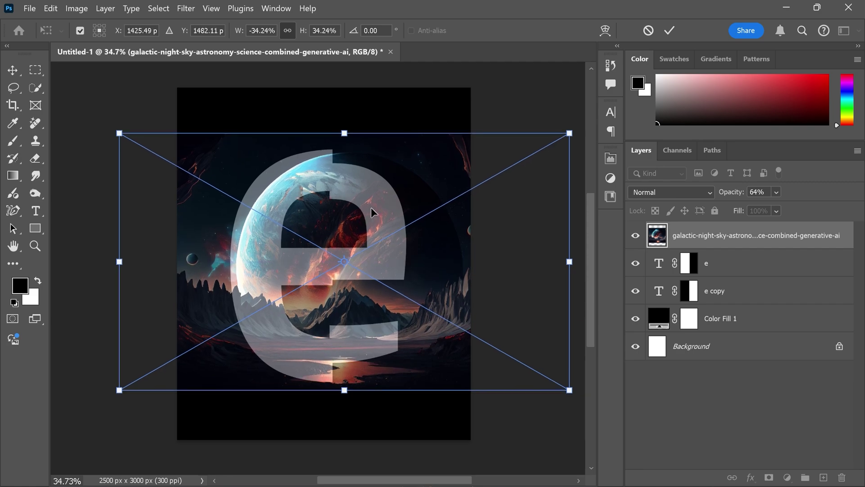
pyautogui.press('Up')
pyautogui.click(670, 30)
# Step: Restore the galaxy image to near-full opacity and clip it into the e layer
pyautogui.press('m')
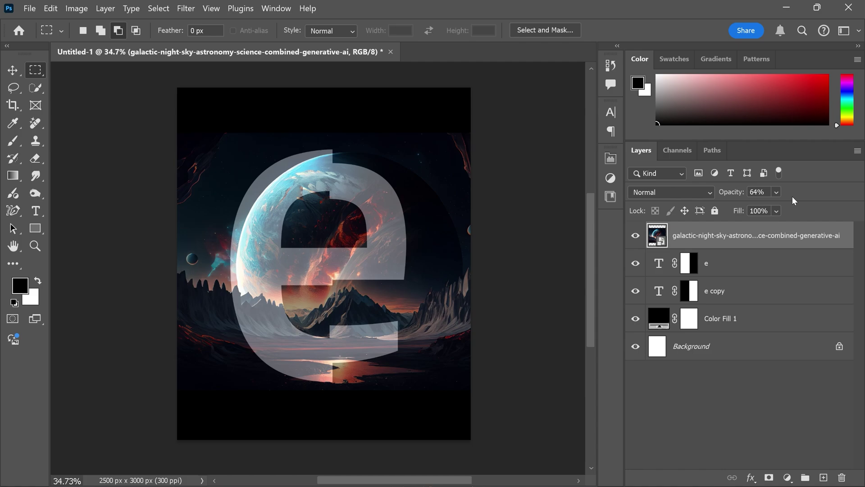
pyautogui.click(776, 192)
pyautogui.moveTo(802, 208); pyautogui.dragTo(827, 211)
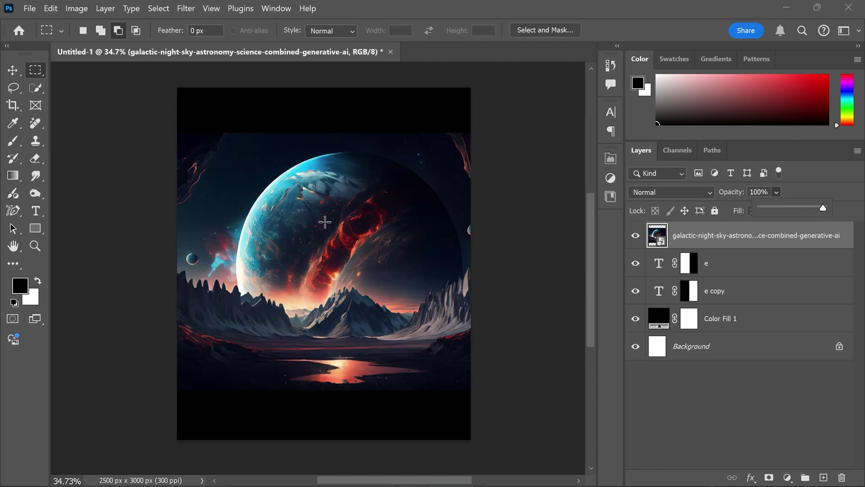
pyautogui.rightClick(709, 240)
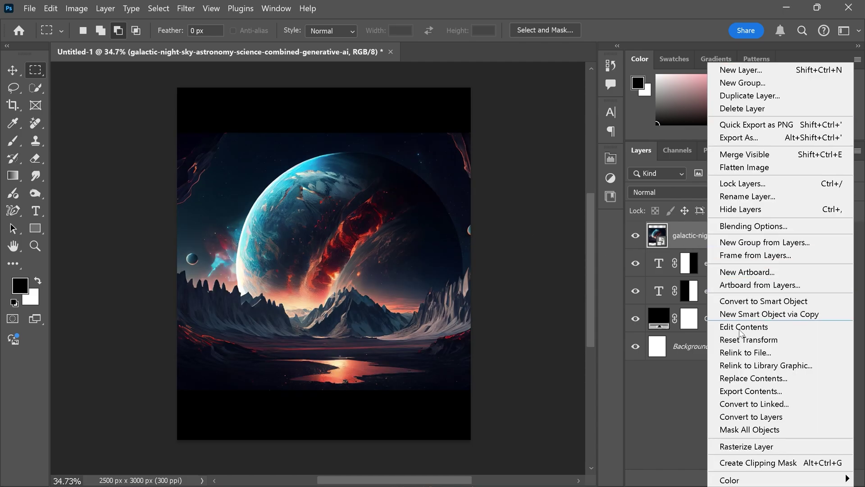
pyautogui.click(744, 462)
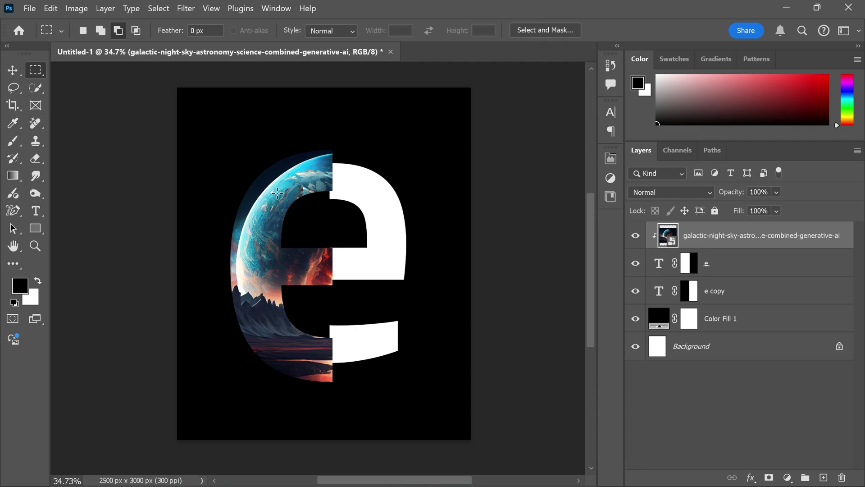
pyautogui.click(734, 256)
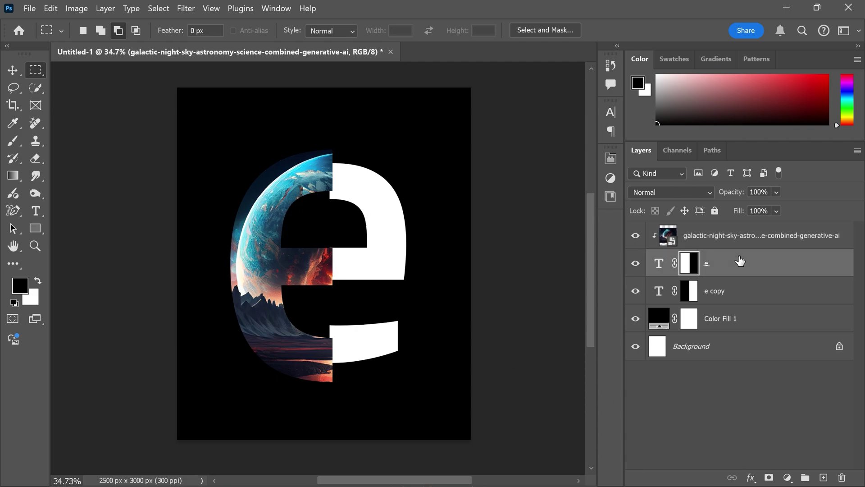
# Step: Give the e a drop shadow angled at 177° with 34 px distance and adjusted spread
pyautogui.doubleClick(720, 266)
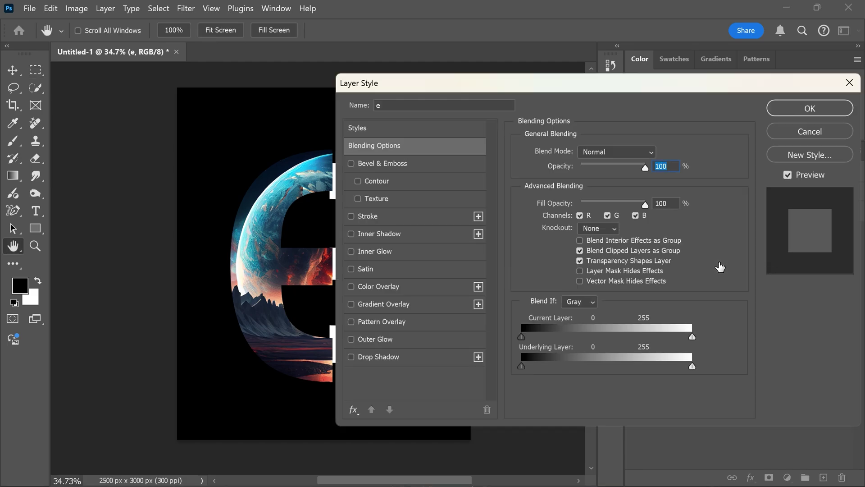
pyautogui.moveTo(448, 85); pyautogui.dragTo(527, 66)
pyautogui.click(447, 338)
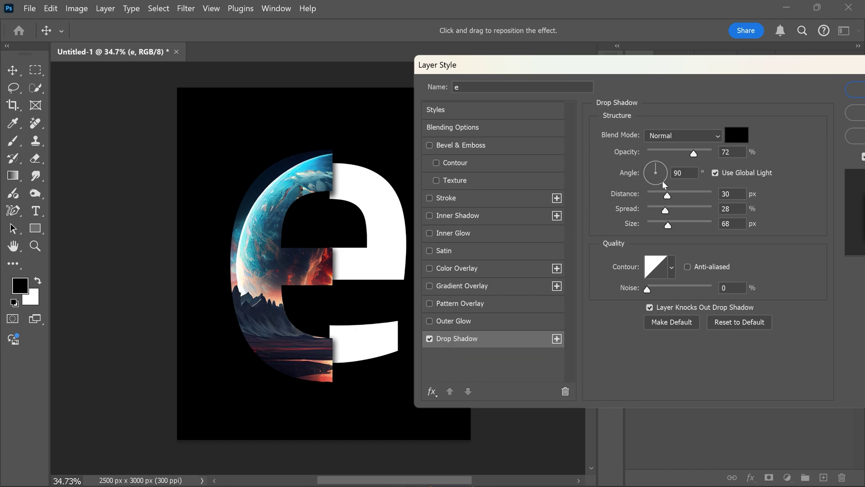
pyautogui.moveTo(667, 209)
pyautogui.mouseDown()
pyautogui.moveTo(657, 209)
pyautogui.moveTo(668, 225)
pyautogui.mouseUp()
pyautogui.moveTo(667, 195); pyautogui.dragTo(635, 172)
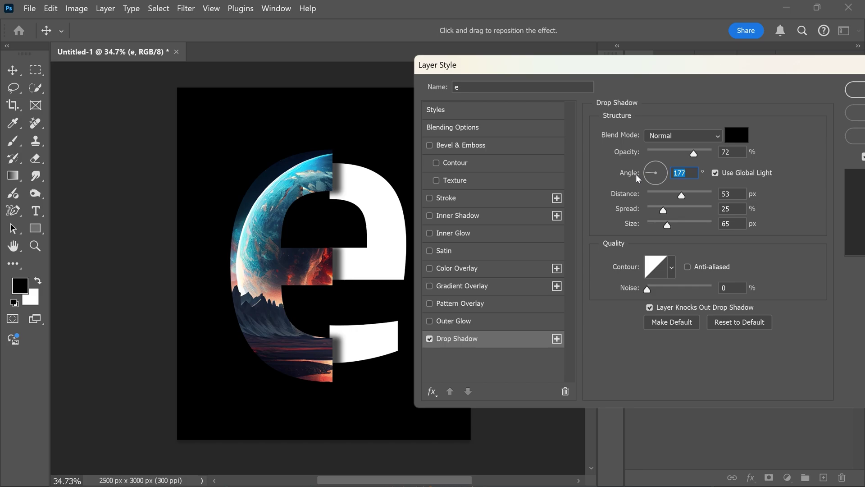
pyautogui.click(671, 193)
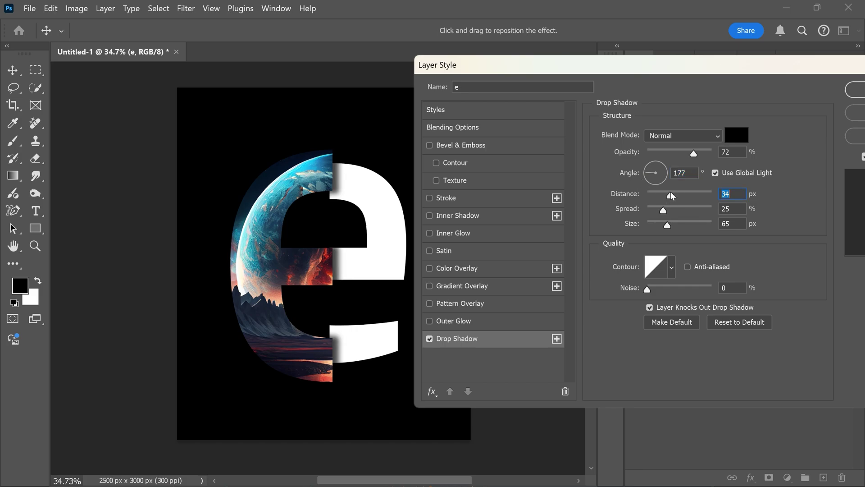
pyautogui.moveTo(665, 210); pyautogui.dragTo(680, 225)
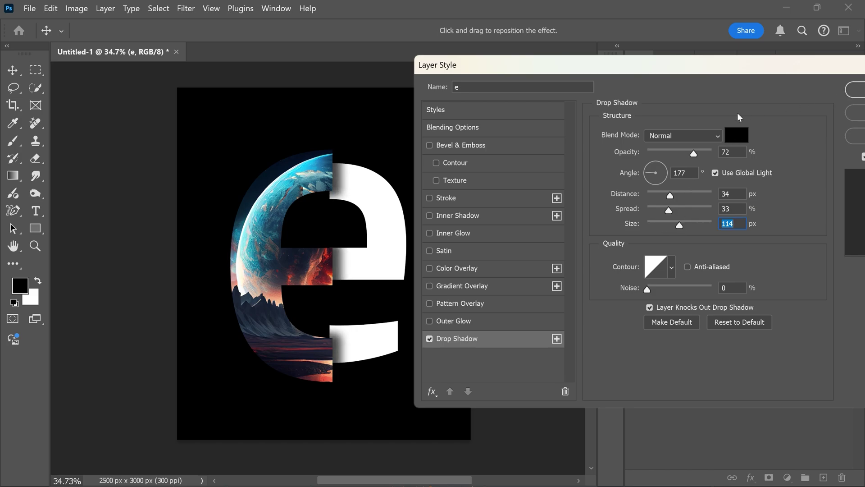
# Step: Add a 2 px white outside stroke to the e and apply the layer styles
pyautogui.click(463, 201)
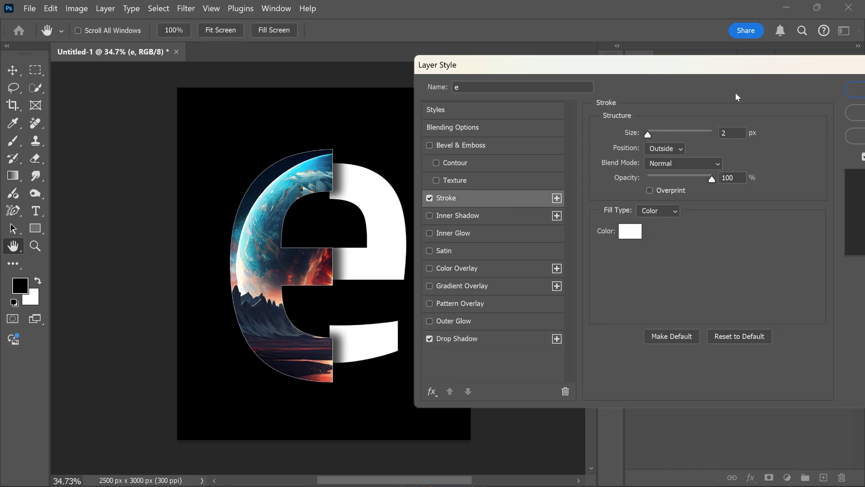
pyautogui.moveTo(660, 71); pyautogui.dragTo(610, 74)
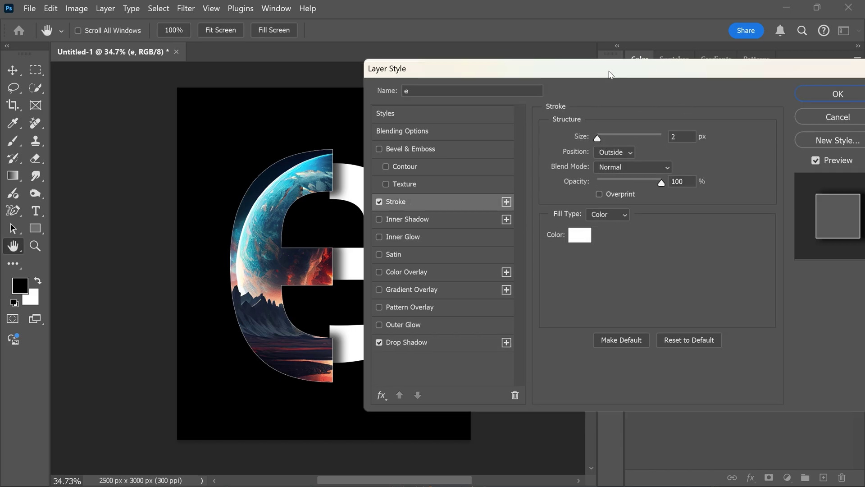
pyautogui.click(796, 100)
pyautogui.scroll(-2, 367, 260)
pyautogui.scroll(2, 361, 269)
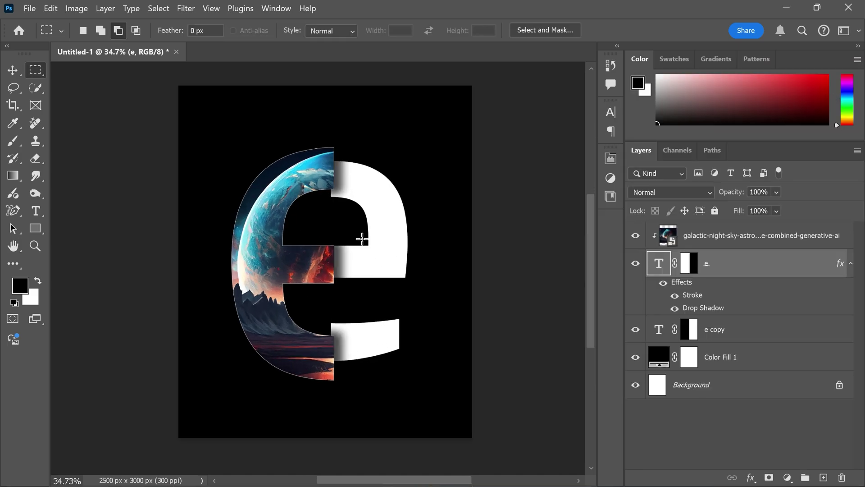
pyautogui.press('t')
pyautogui.hotkey('alt', ']')
# Step: Type 'EARTH' in Impact at 65 pt near the top of the poster
pyautogui.click(447, 109)
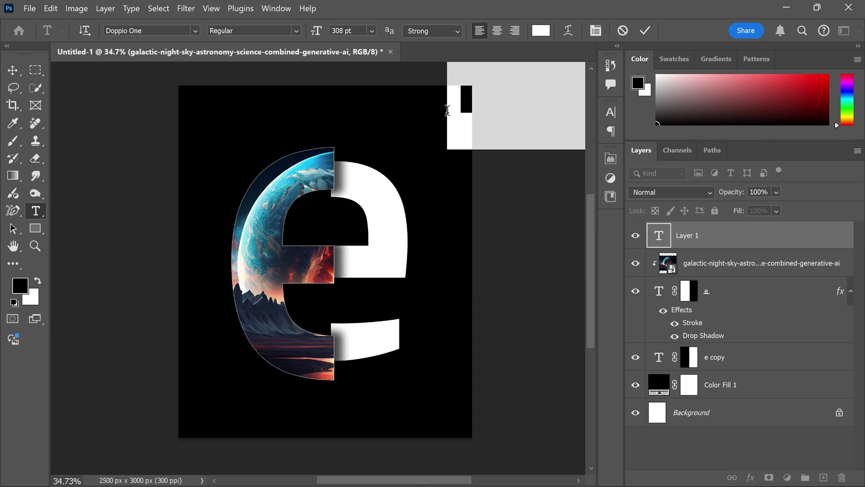
pyautogui.moveTo(314, 30); pyautogui.dragTo(151, 56)
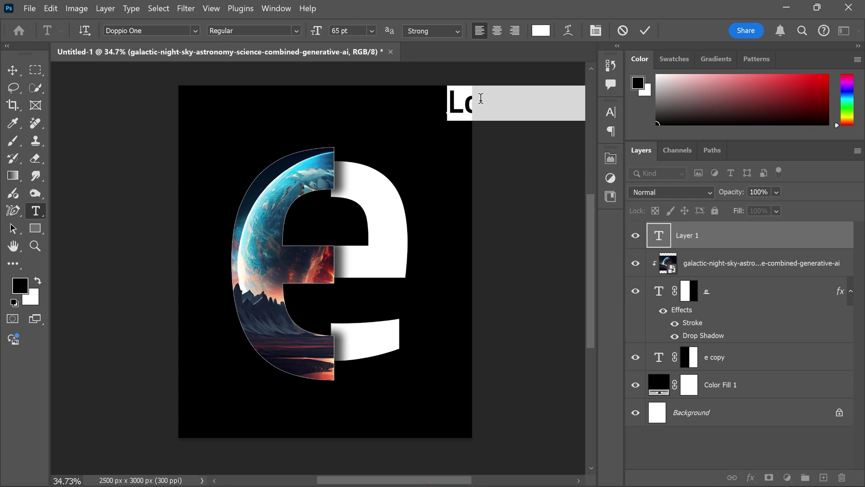
pyautogui.moveTo(513, 101); pyautogui.dragTo(307, 115)
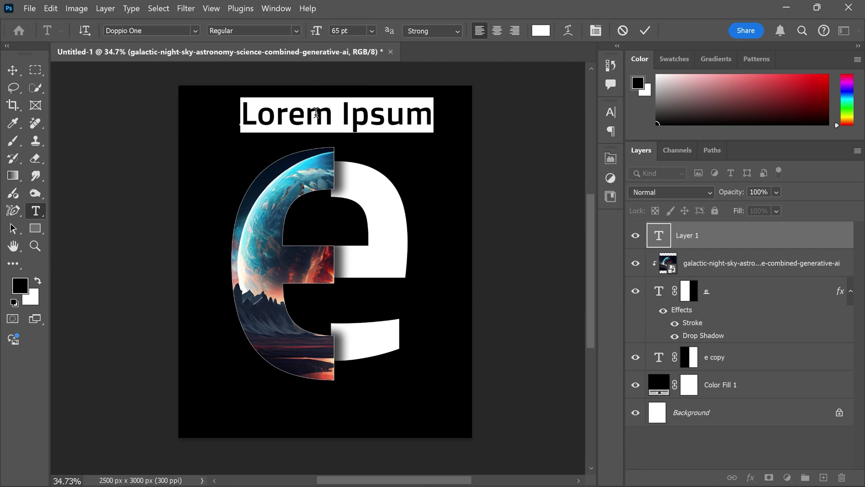
pyautogui.click(124, 30)
pyautogui.write('impact')
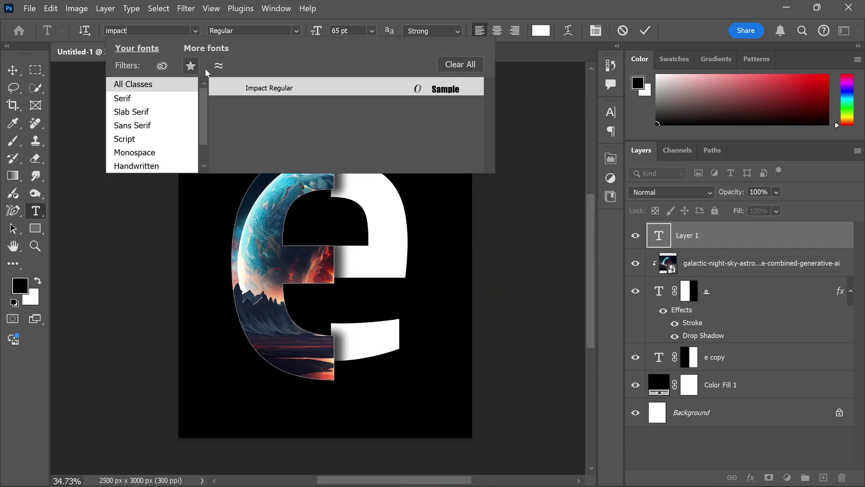
pyautogui.press('Return')
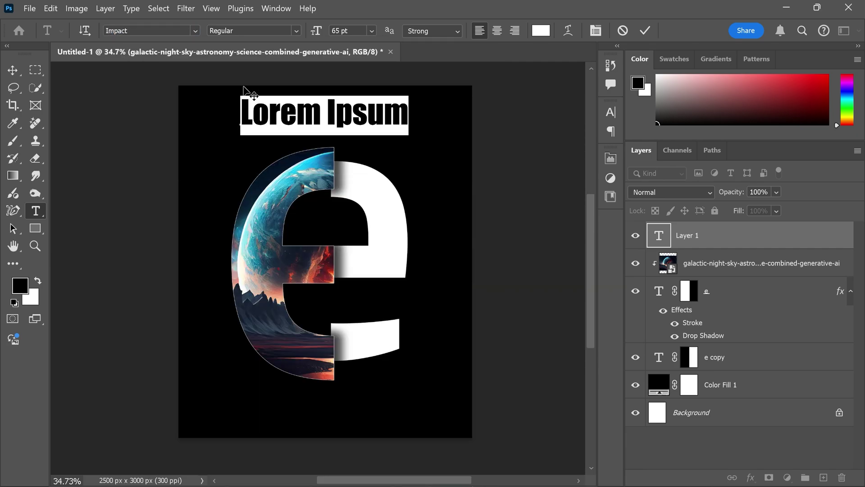
pyautogui.write('E')
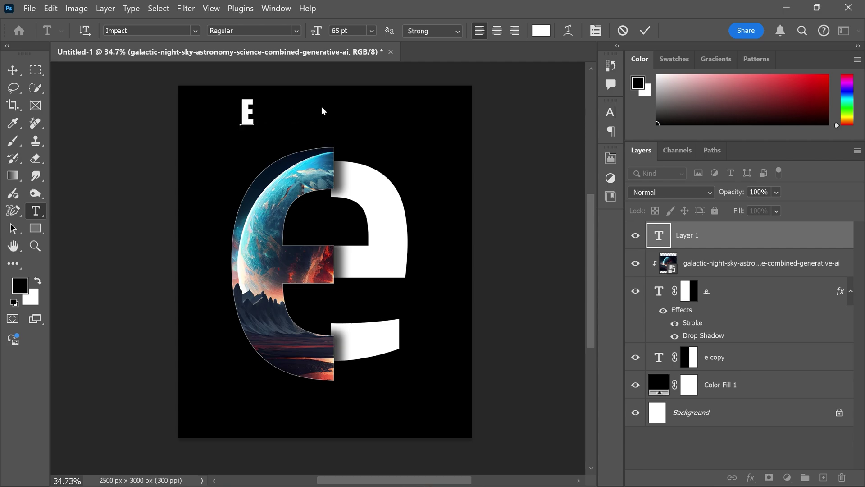
pyautogui.write('ARTH')
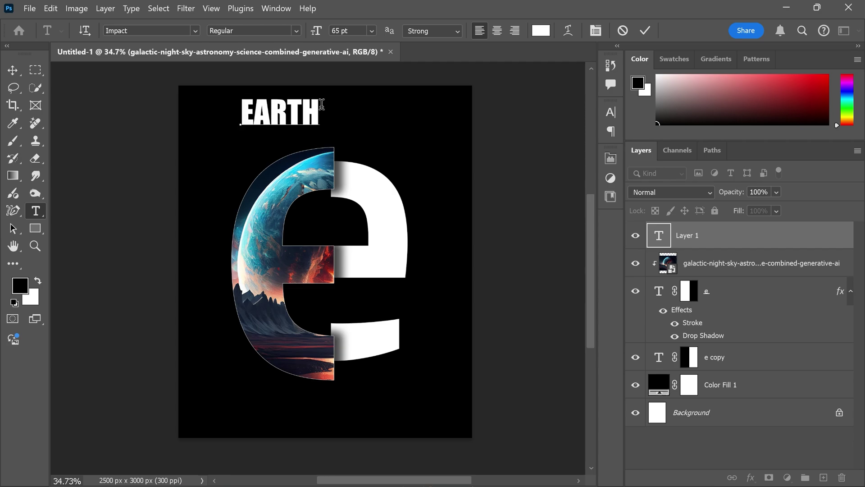
pyautogui.click(646, 30)
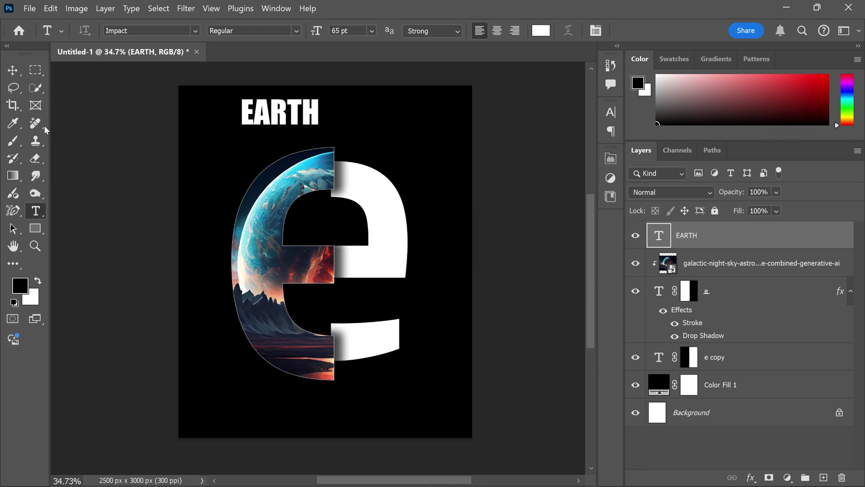
# Step: Stretch the EARTH title wider and centre it horizontally at the top
pyautogui.hotkey('ctrl', 't')
pyautogui.moveTo(324, 115); pyautogui.dragTo(373, 126)
pyautogui.click(670, 30)
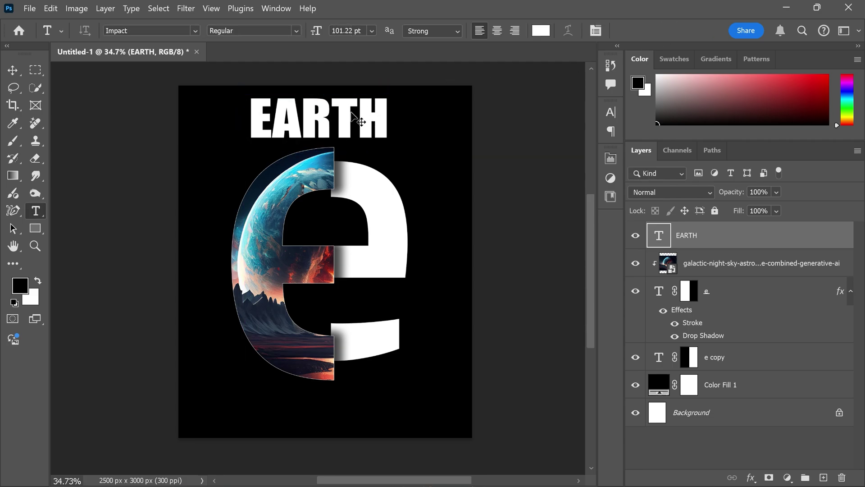
pyautogui.keyDown('ctrl'); pyautogui.moveTo(359, 115); pyautogui.dragTo(356, 110); pyautogui.keyUp('ctrl')
pyautogui.click(735, 272)
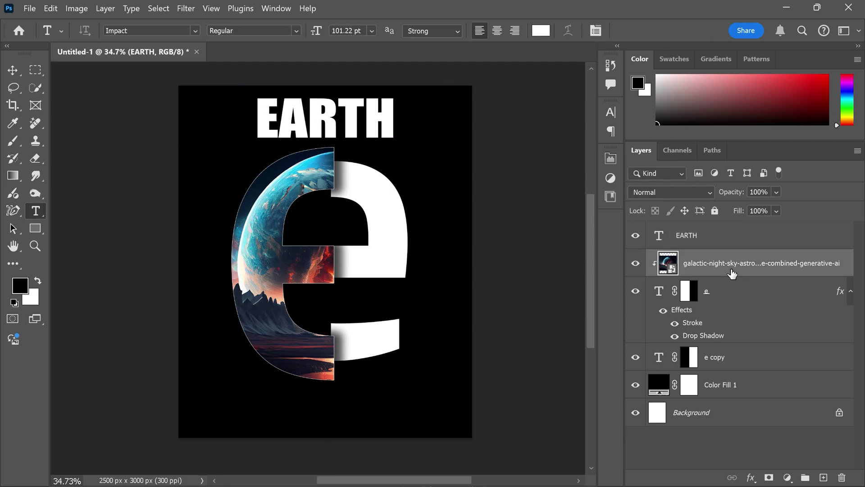
# Step: Scale the galaxy, e and e copy layers together to about 92% and raise them slightly
pyautogui.keyDown('shift'); pyautogui.click(724, 362); pyautogui.keyUp('shift')
pyautogui.hotkey('ctrl', 't')
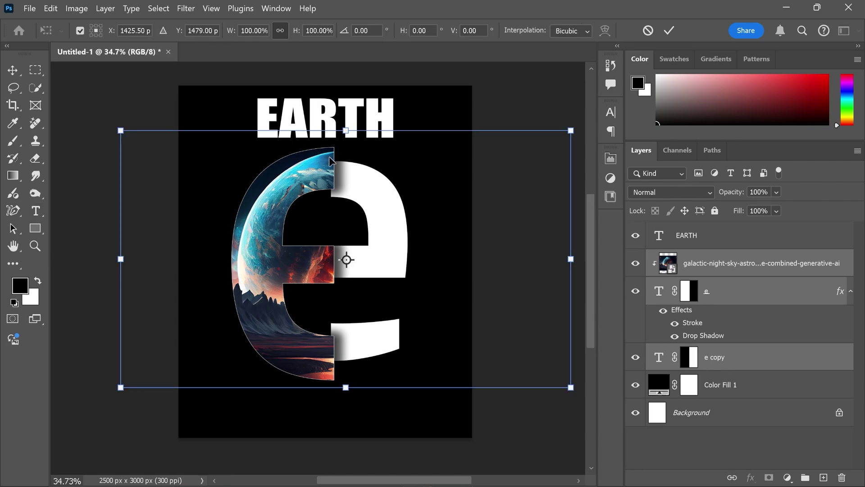
pyautogui.moveTo(350, 130); pyautogui.dragTo(350, 152)
pyautogui.moveTo(342, 257); pyautogui.dragTo(342, 250)
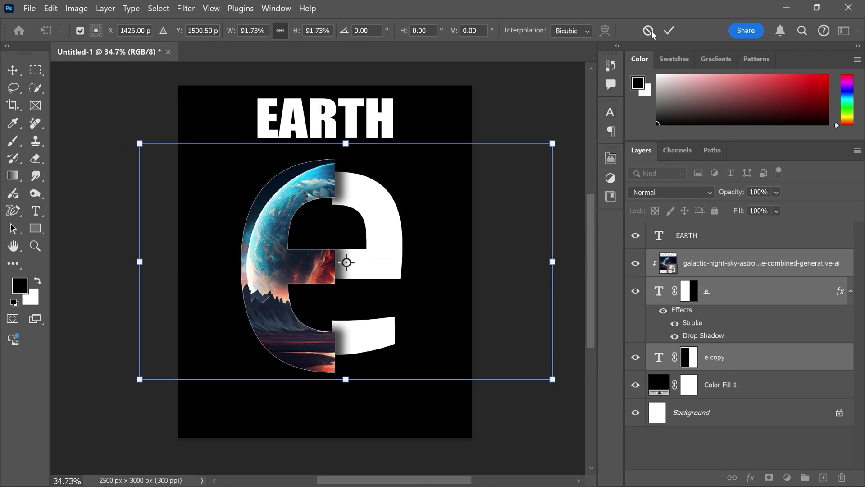
pyautogui.press('Return')
# Step: Widen the EARTH title slightly and put a copy of it at the poster's bottom
pyautogui.press('v')
pyautogui.click(341, 132)
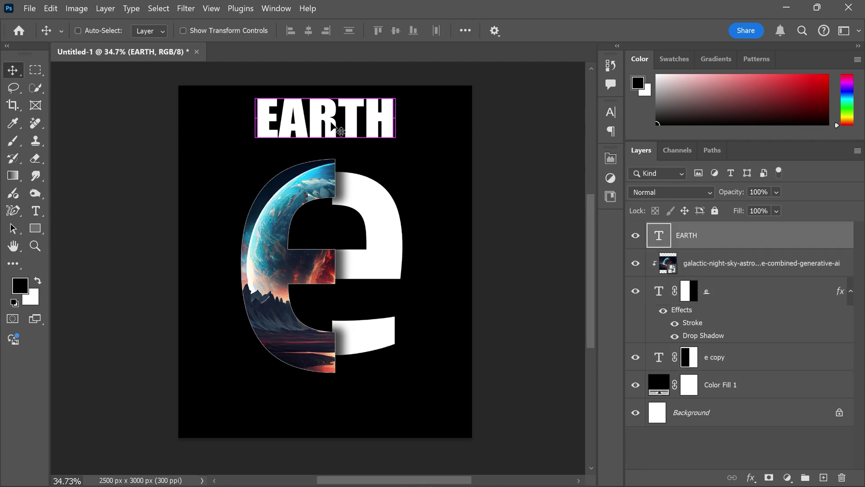
pyautogui.hotkey('ctrl', 't')
pyautogui.moveTo(395, 93); pyautogui.dragTo(336, 408)
pyautogui.click(670, 30)
# Step: Change the bottom EARTH copy to 'Save the Earth' in 33 pt Segoe Script
pyautogui.press('t')
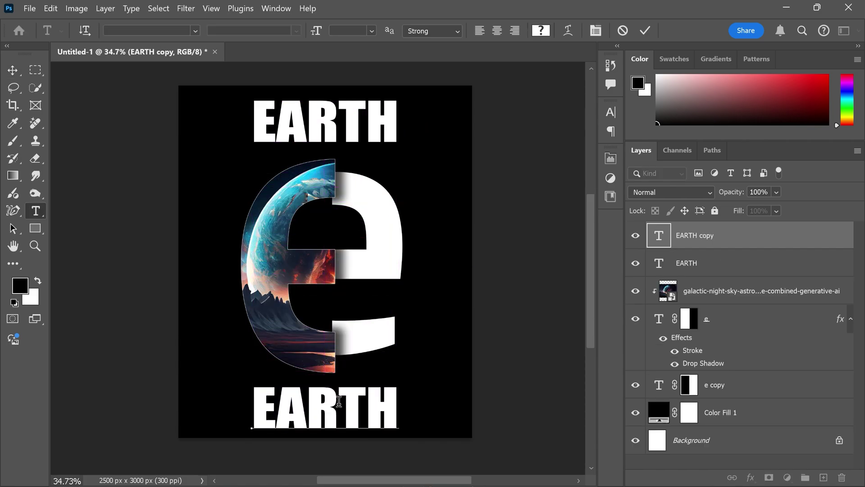
pyautogui.doubleClick(338, 401)
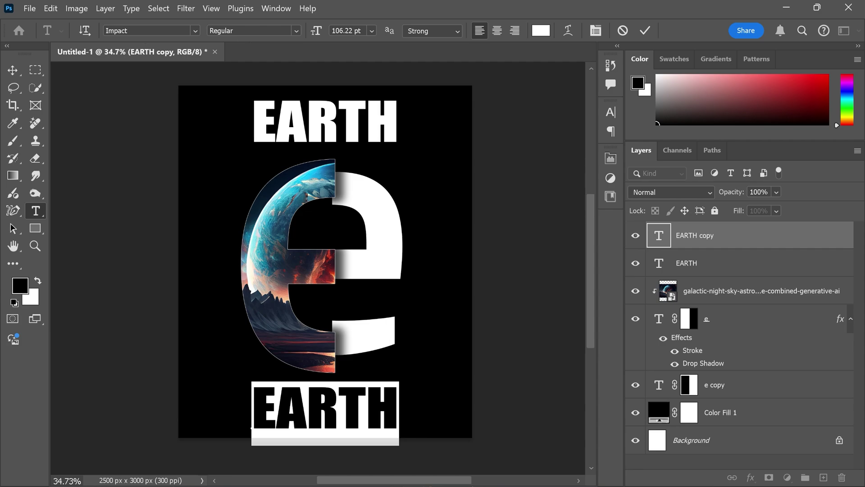
pyautogui.write('scri')
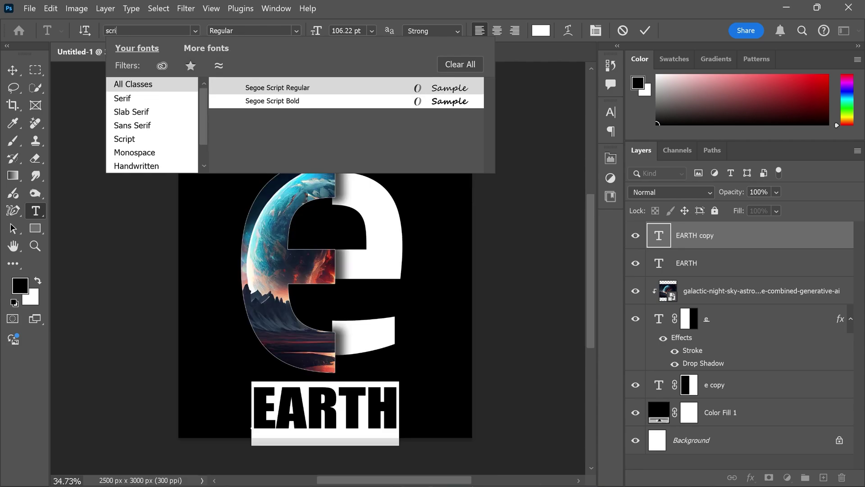
pyautogui.click(285, 90)
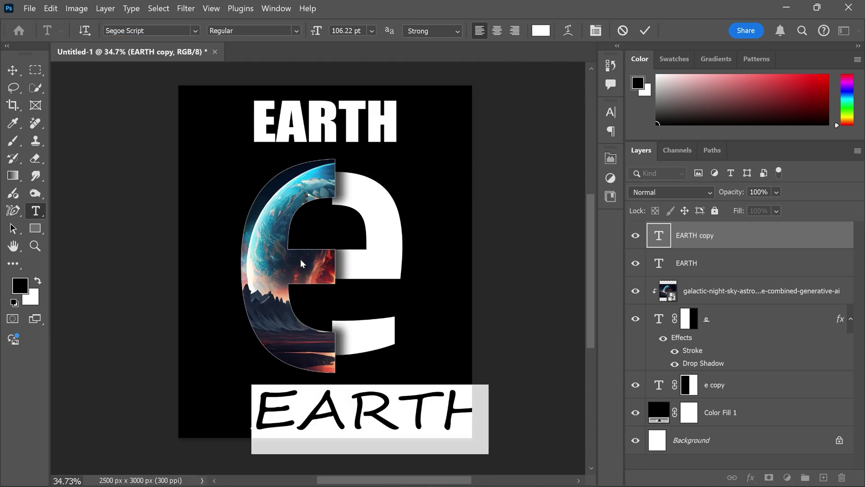
pyautogui.moveTo(317, 31); pyautogui.dragTo(270, 39)
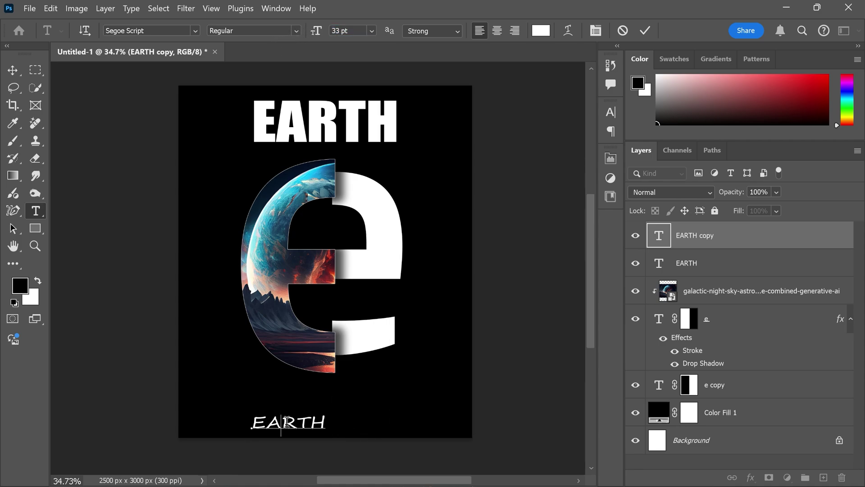
pyautogui.write('Save the Ear')
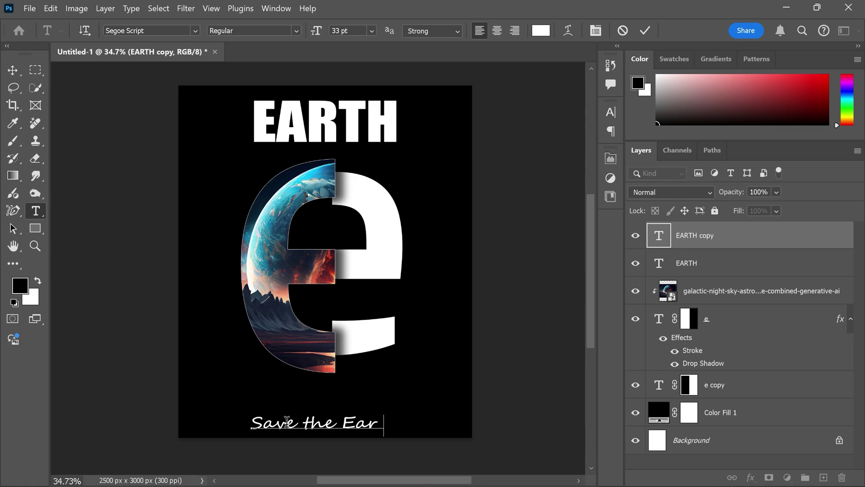
pyautogui.click(646, 30)
pyautogui.press('v')
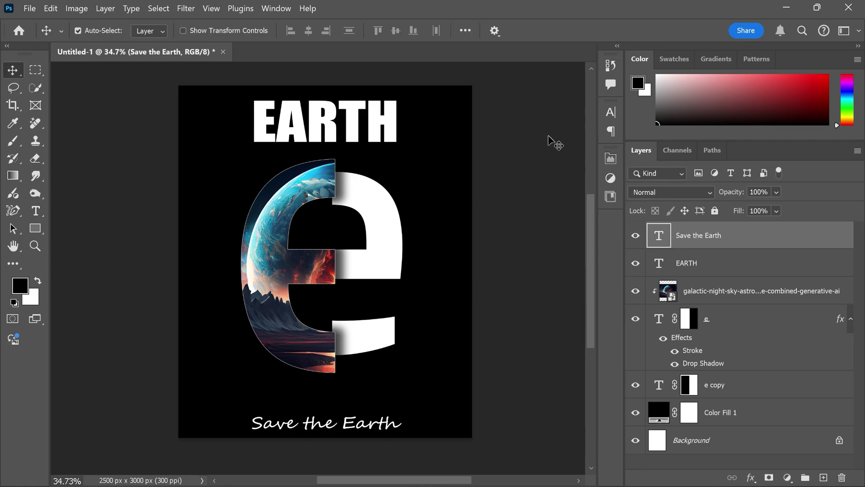
pyautogui.hotkey('ctrl', 't')
# Step: Enlarge the Save the Earth tagline slightly and raise it
pyautogui.moveTo(326, 410); pyautogui.dragTo(349, 413)
pyautogui.press('Return')
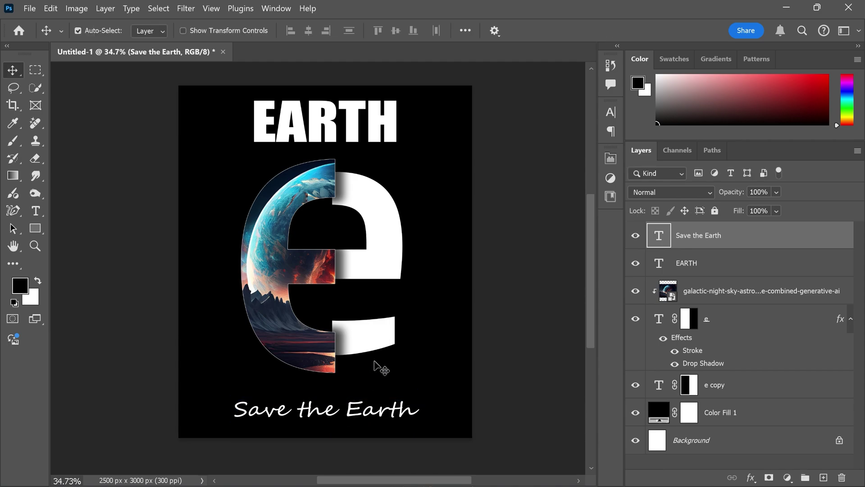
pyautogui.scroll(-1, 406, 265)
pyautogui.scroll(1, 406, 265)
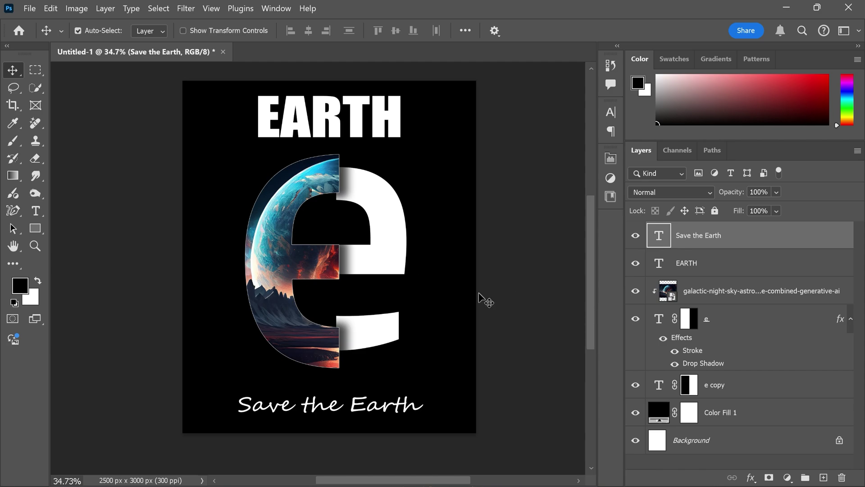
# Step: Place the galactic night-sky image again as an embedded layer above Color Fill 1
pyautogui.click(710, 422)
pyautogui.click(29, 8)
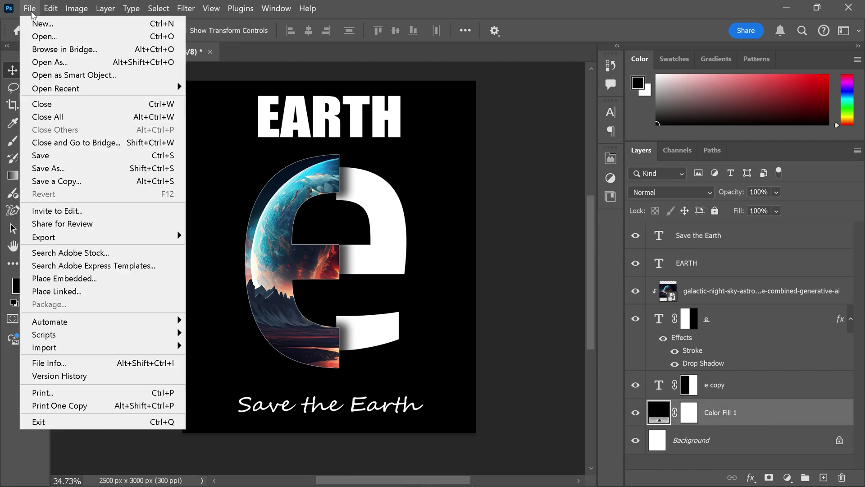
pyautogui.click(67, 275)
pyautogui.click(166, 130)
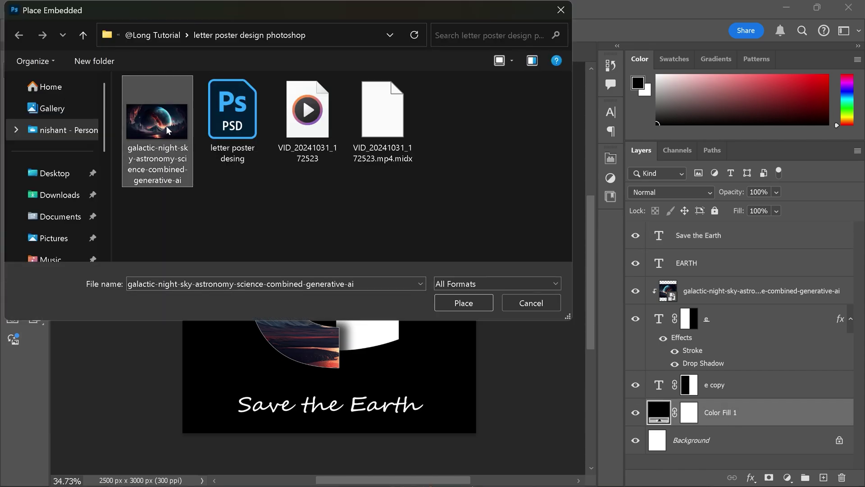
pyautogui.click(464, 303)
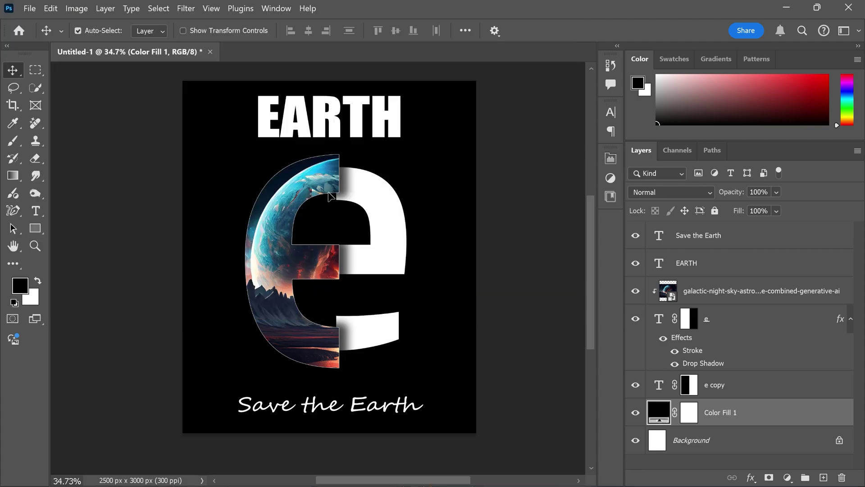